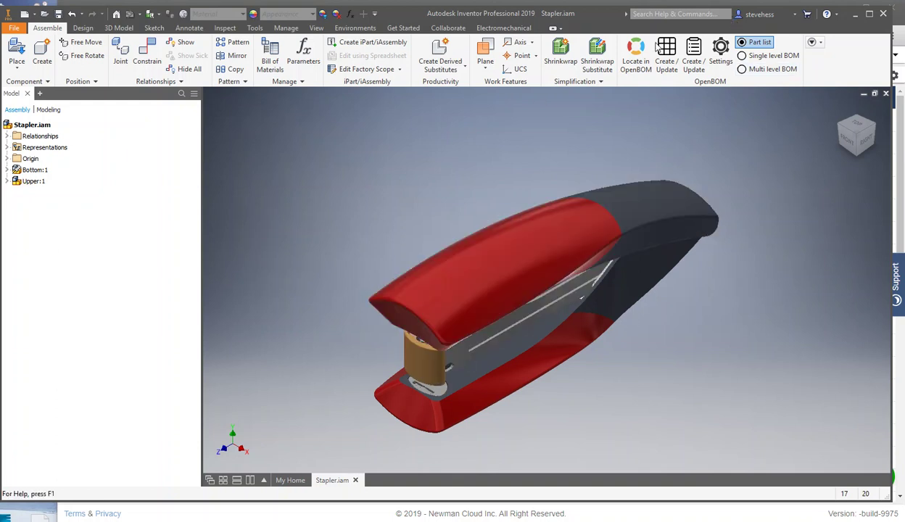
# Step: Confirm the OpenBOM settings, create the Stapler.iam catalog, and open Stapler.iam-1 in the browser
pyautogui.click(718, 58)
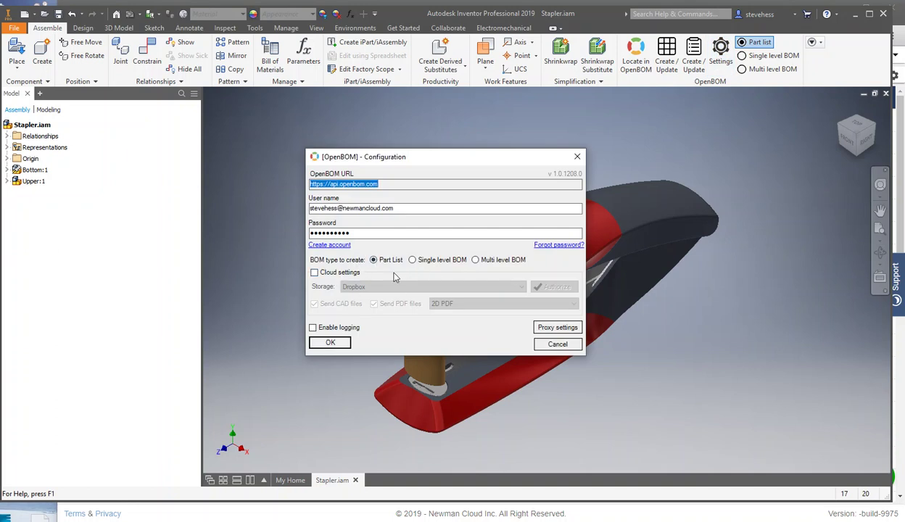
pyautogui.click(328, 343)
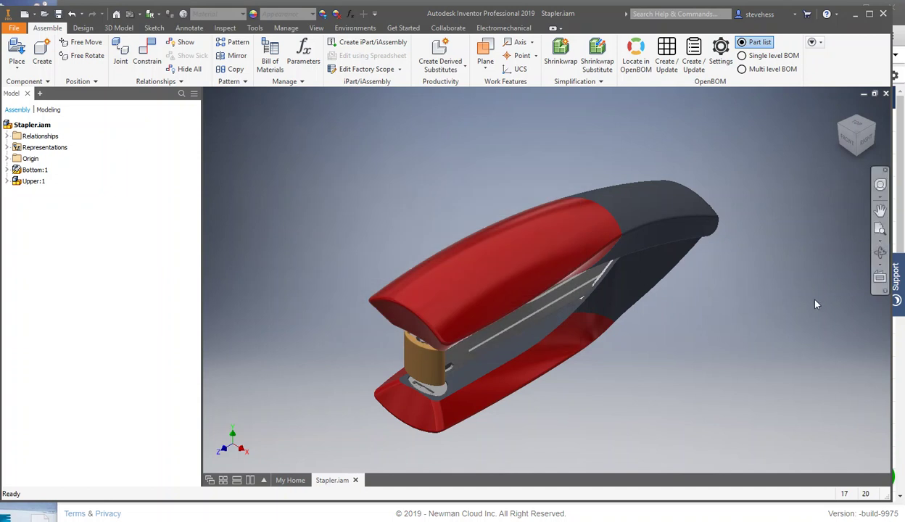
pyautogui.click(690, 64)
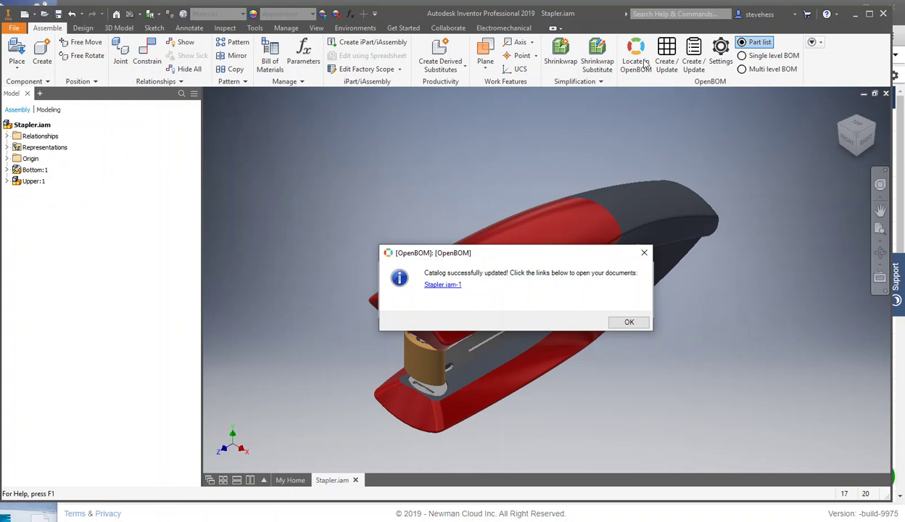
pyautogui.click(441, 284)
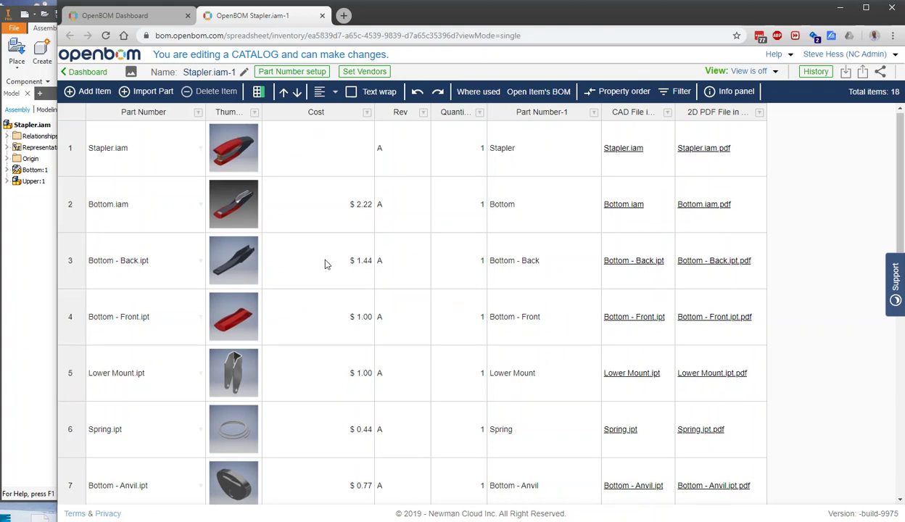
# Step: Scroll through the Stapler.iam-1 catalog rows, then return to the Inventor window
pyautogui.scroll(-3, 326, 263)
pyautogui.scroll(3, 331, 293)
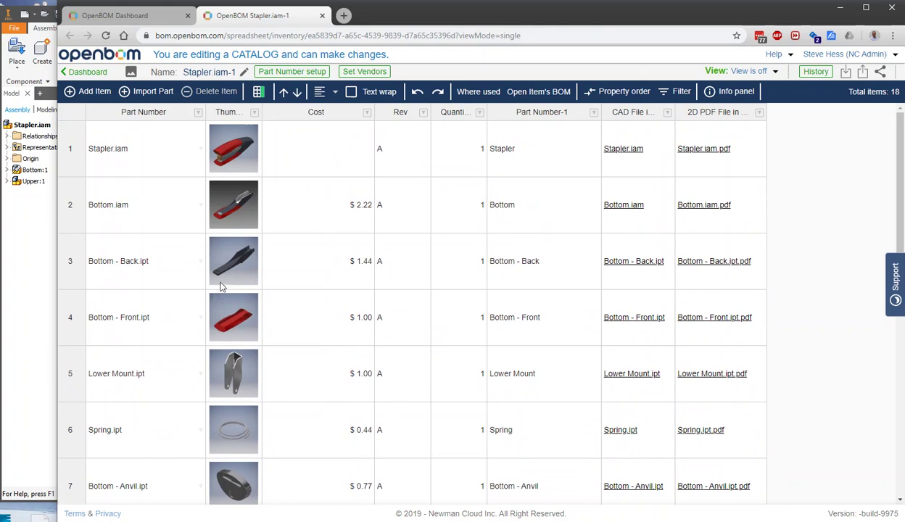
pyautogui.click(40, 367)
# Step: Dismiss the catalog-updated messages and create the OpenBOM bill of materials for Stapler.iam
pyautogui.click(628, 322)
pyautogui.click(630, 324)
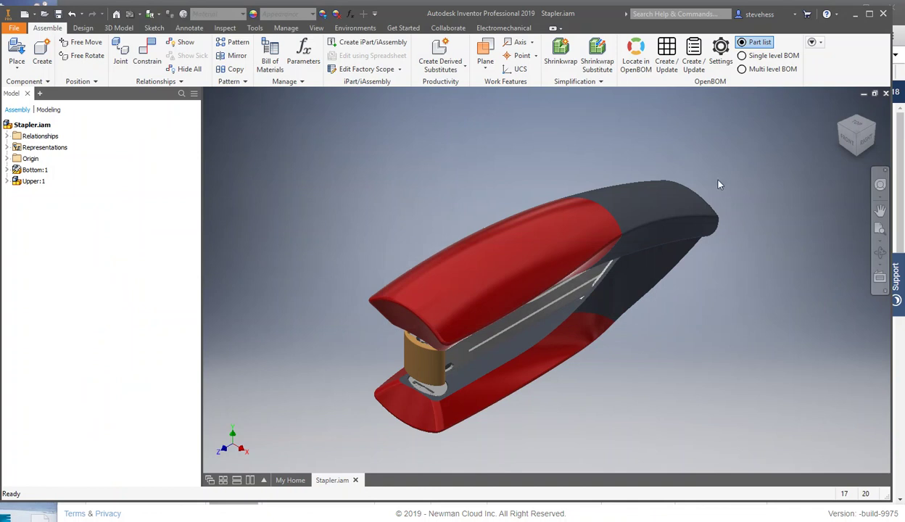
pyautogui.click(667, 61)
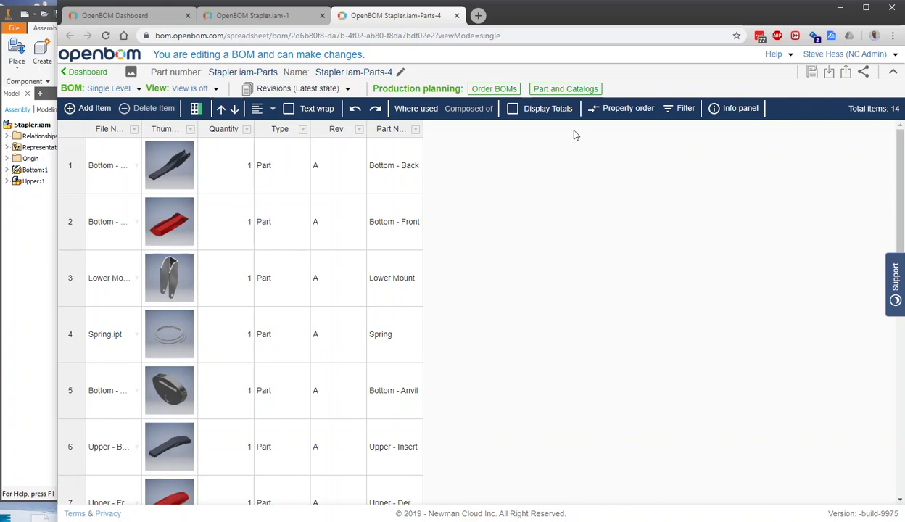
# Step: Open the Part and Catalogs configuration for the Stapler.iam-Parts-4 BOM
pyautogui.click(548, 88)
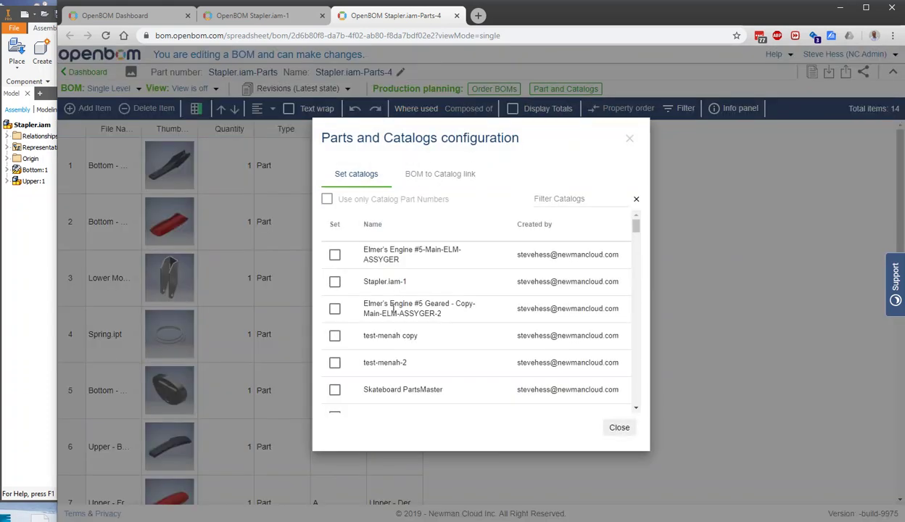
# Step: Link the Stapler.iam-1 catalog to the BOM, deleting duplicate properties from the BOM
pyautogui.click(334, 283)
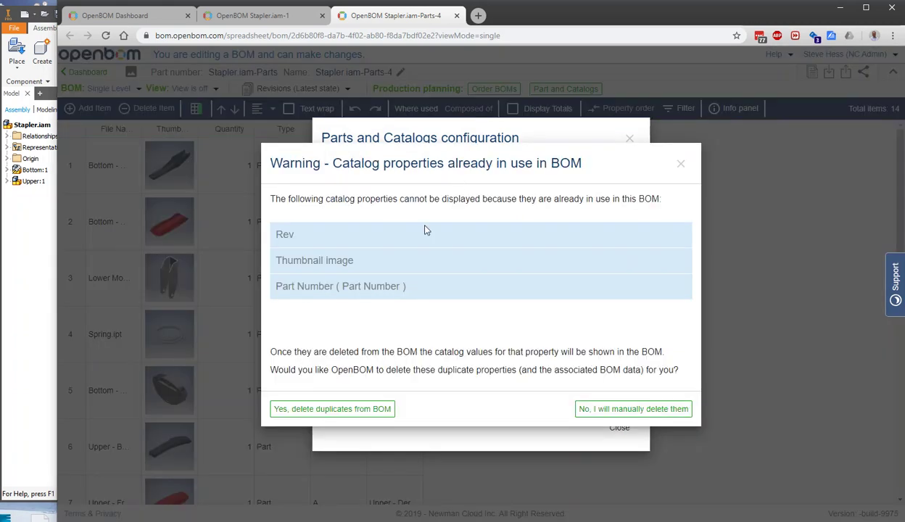
pyautogui.click(347, 410)
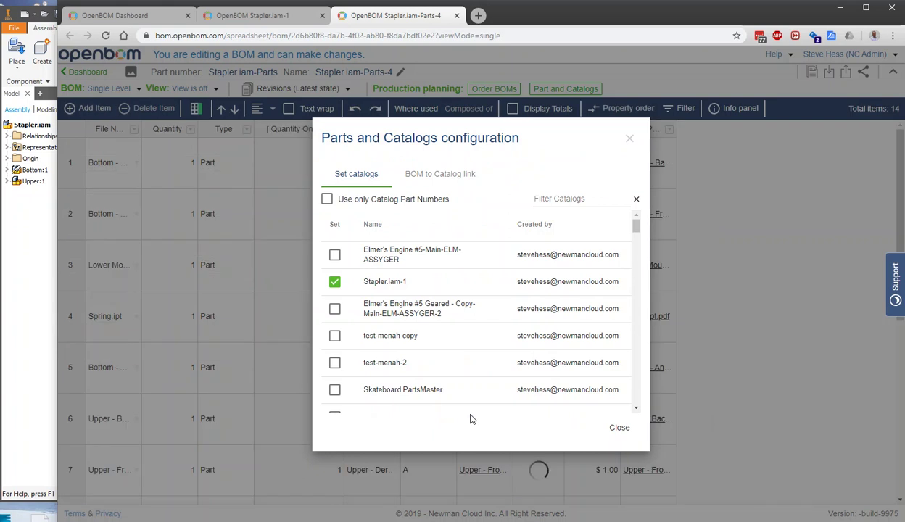
pyautogui.click(617, 427)
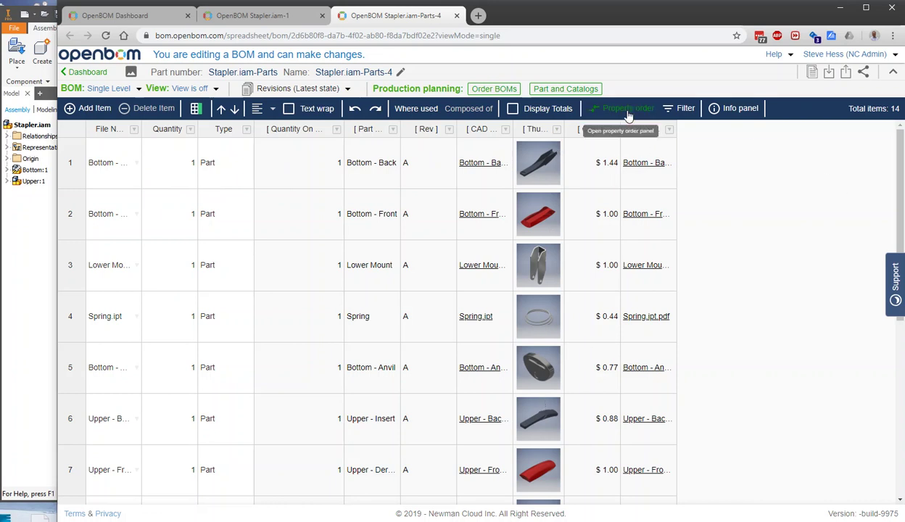
# Step: Move the Thumbnail image column up to follow File Name and apply the property order
pyautogui.click(625, 110)
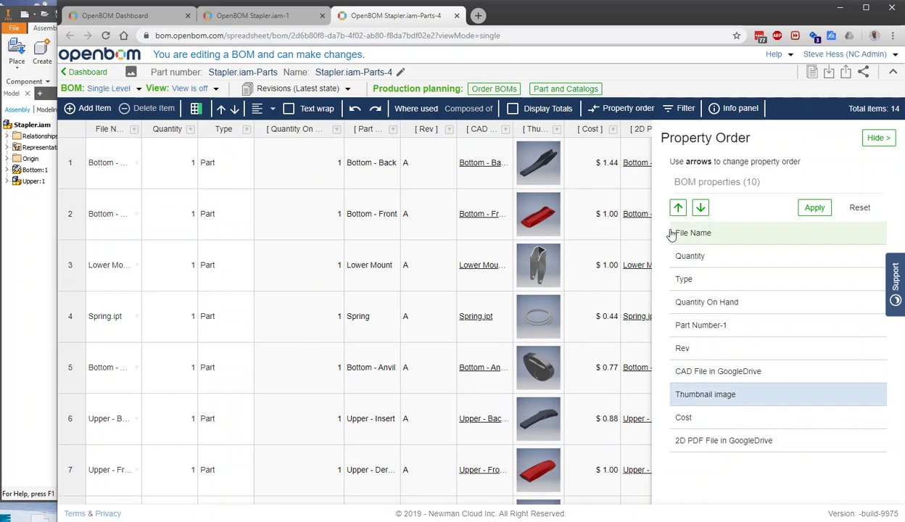
pyautogui.click(678, 209)
pyautogui.click(677, 208)
pyautogui.click(677, 208)
pyautogui.click(678, 208)
pyautogui.click(677, 208)
pyautogui.click(678, 208)
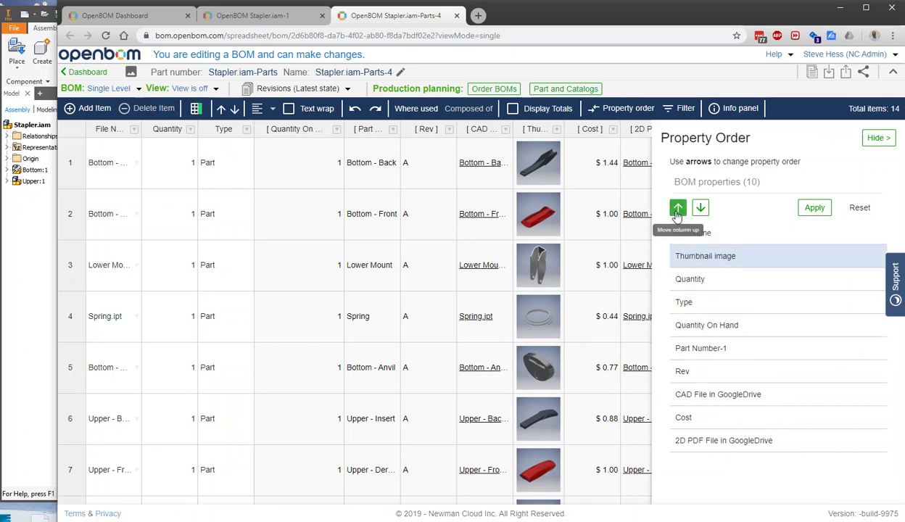
pyautogui.click(821, 210)
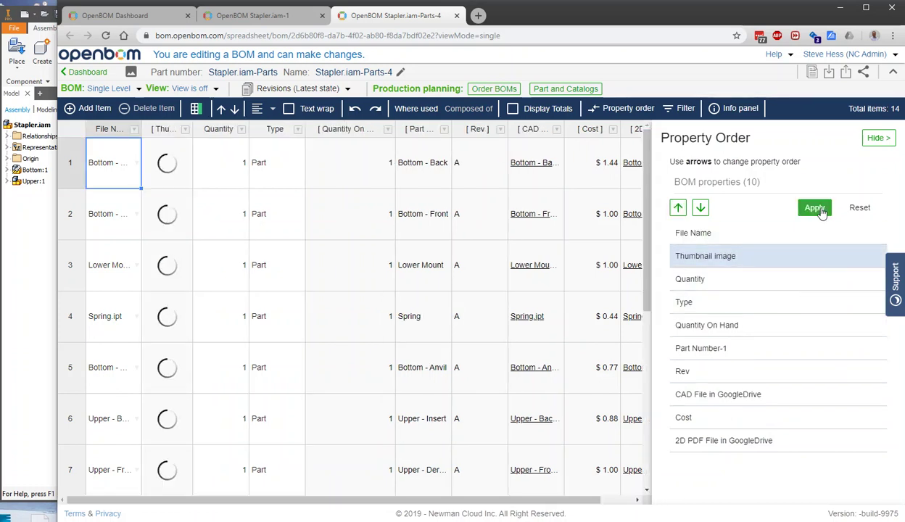
pyautogui.click(876, 139)
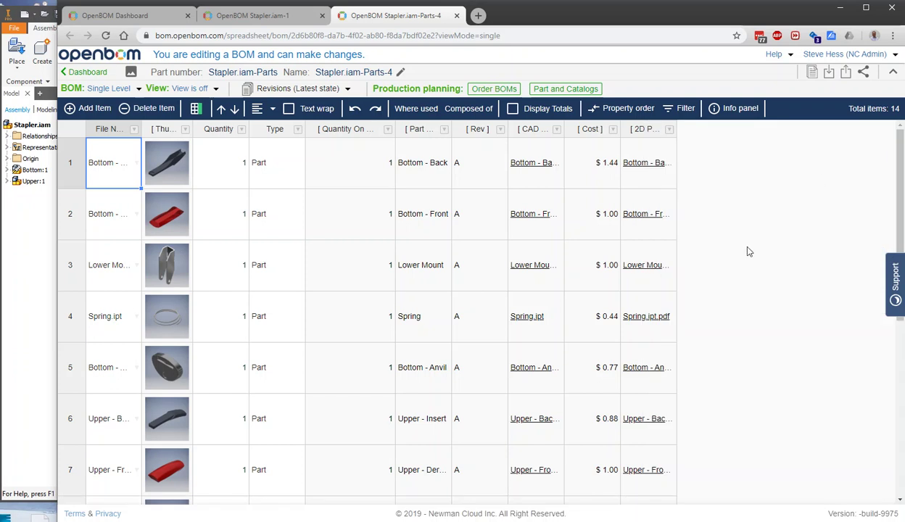
# Step: Insert an Extended Cost currency column right of Cost and open its formula editor
pyautogui.click(599, 130)
pyautogui.click(612, 129)
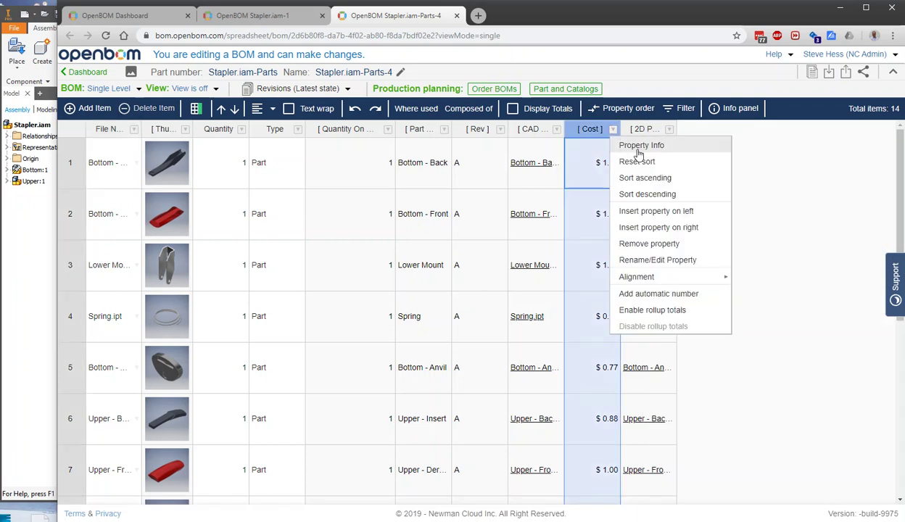
pyautogui.moveTo(676, 273)
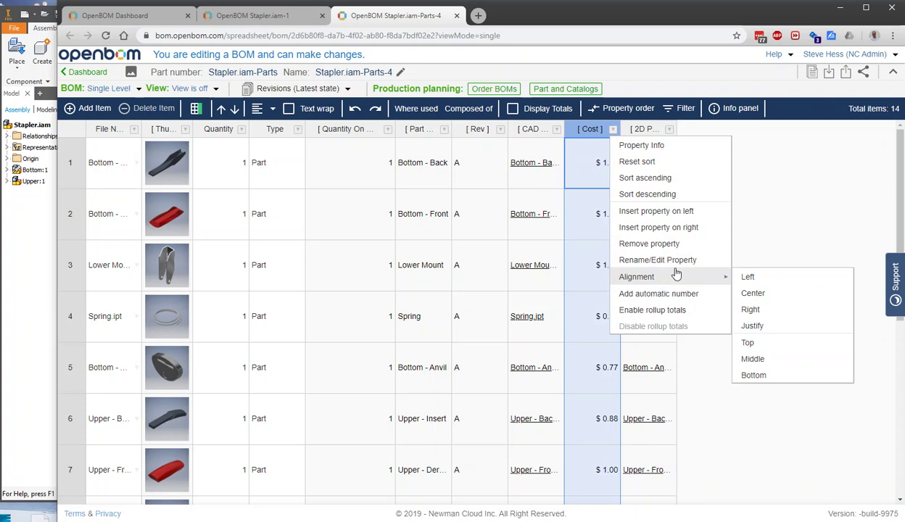
pyautogui.click(680, 228)
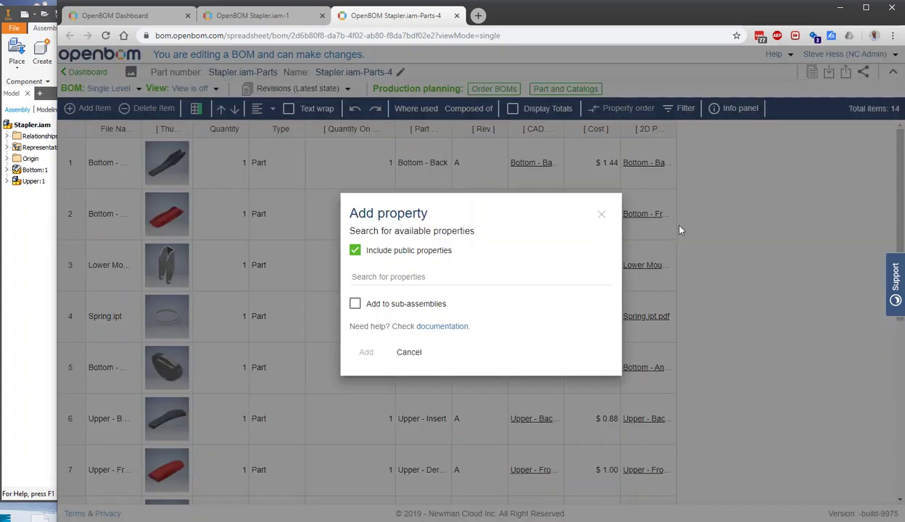
pyautogui.click(431, 276)
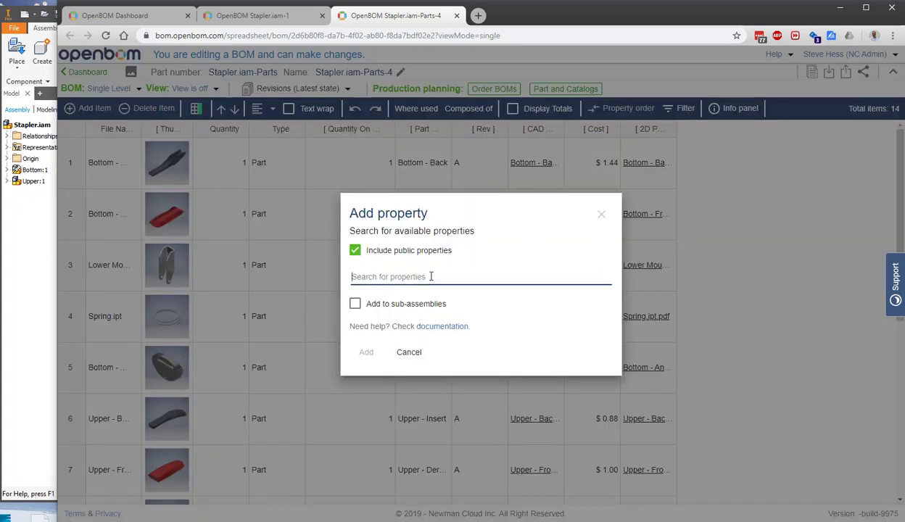
pyautogui.write('extended')
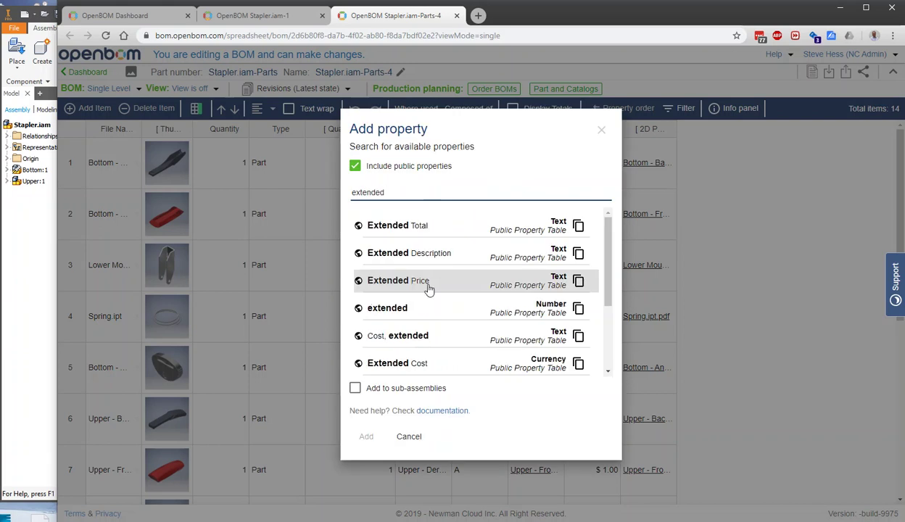
pyautogui.click(415, 363)
pyautogui.click(367, 454)
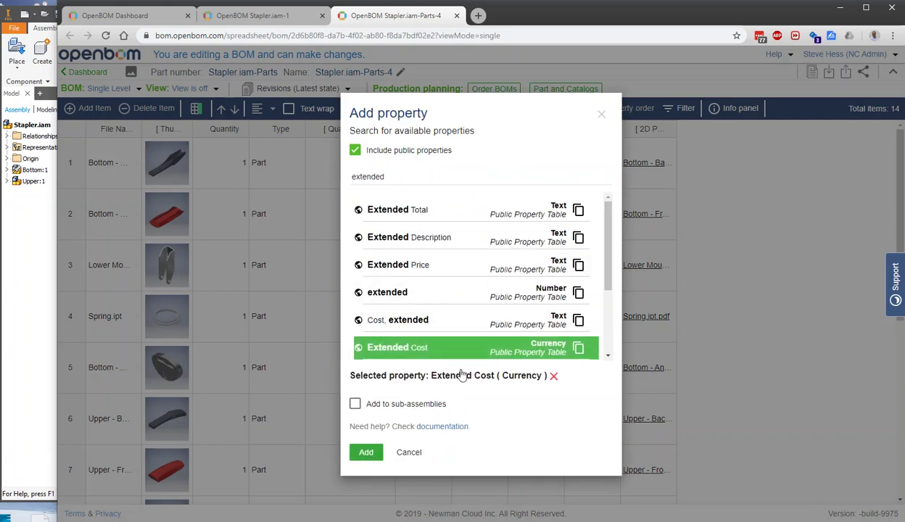
pyautogui.rightClick(674, 179)
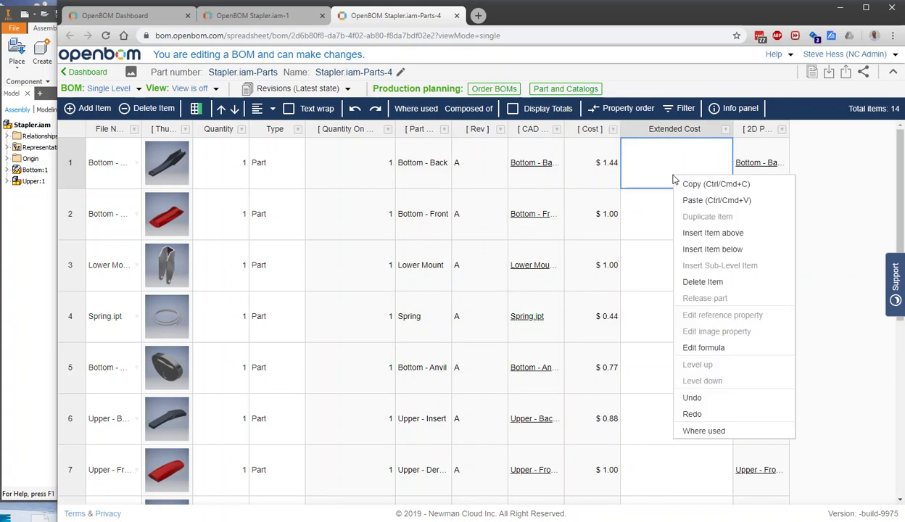
pyautogui.click(684, 347)
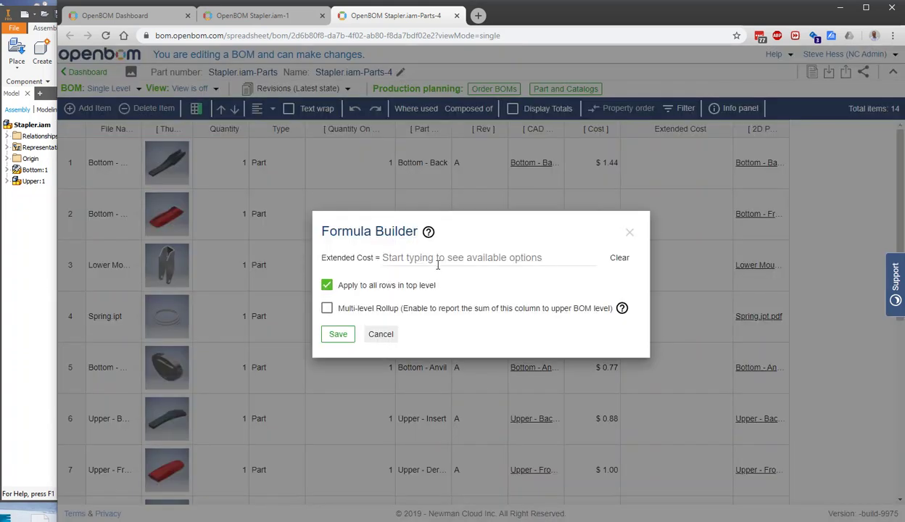
# Step: Set the Extended Cost formula to Cost * Quantity and save it
pyautogui.click(438, 258)
pyautogui.write('C')
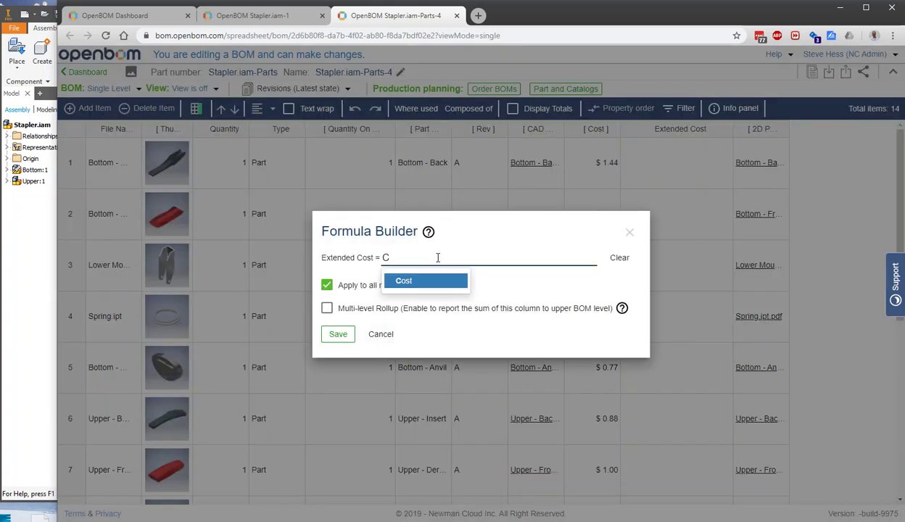
pyautogui.press('Return')
pyautogui.write('* ')
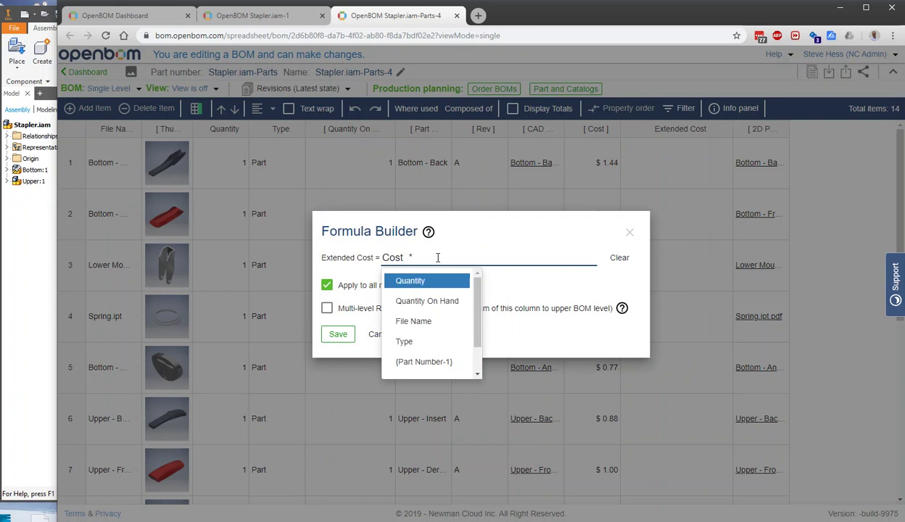
pyautogui.write('q')
pyautogui.press('Return')
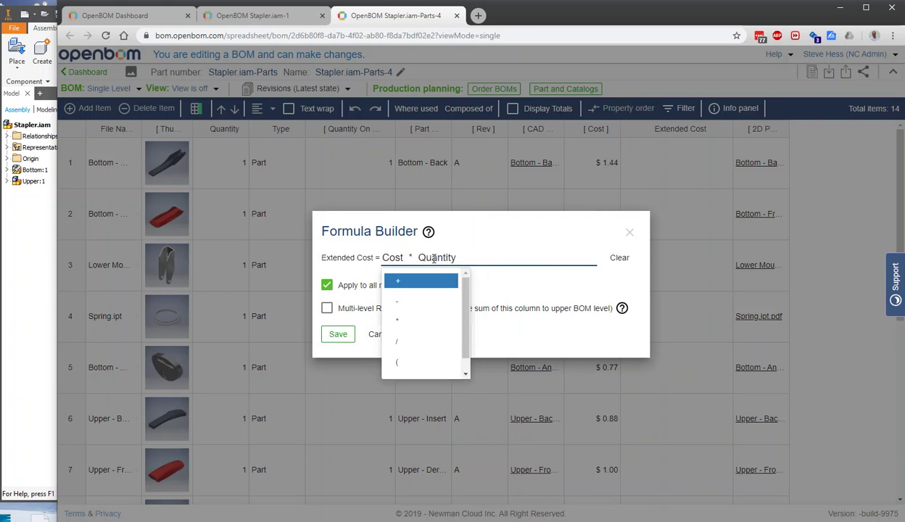
pyautogui.click(337, 334)
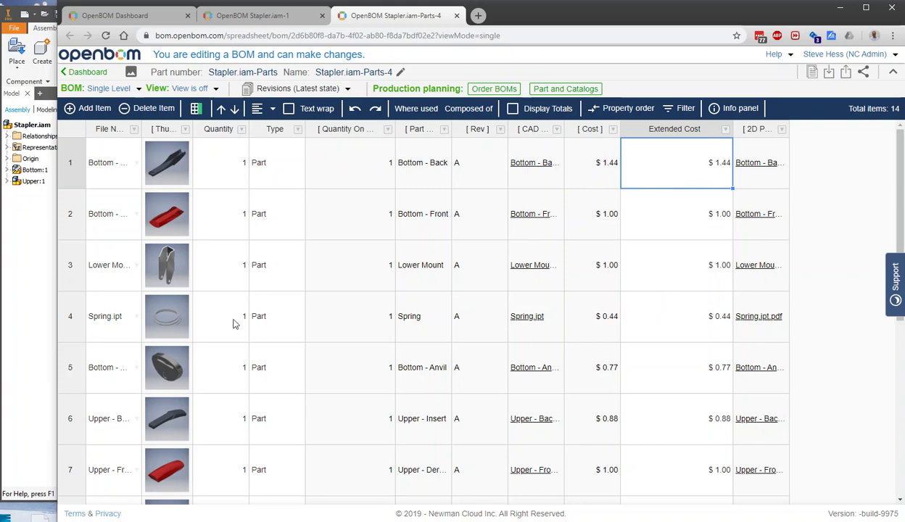
pyautogui.click(234, 320)
# Step: Change the Spring row's quantity to 5
pyautogui.write('5')
pyautogui.press('Return')
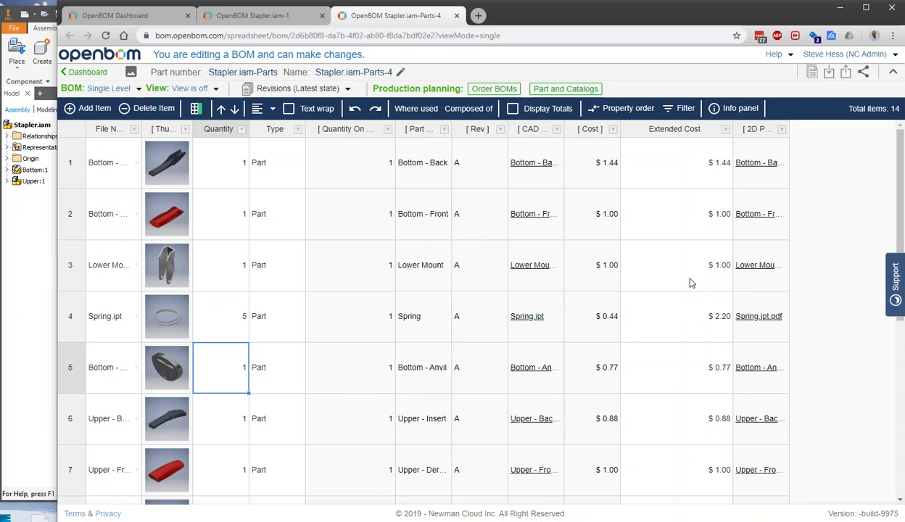
pyautogui.scroll(-5, 692, 283)
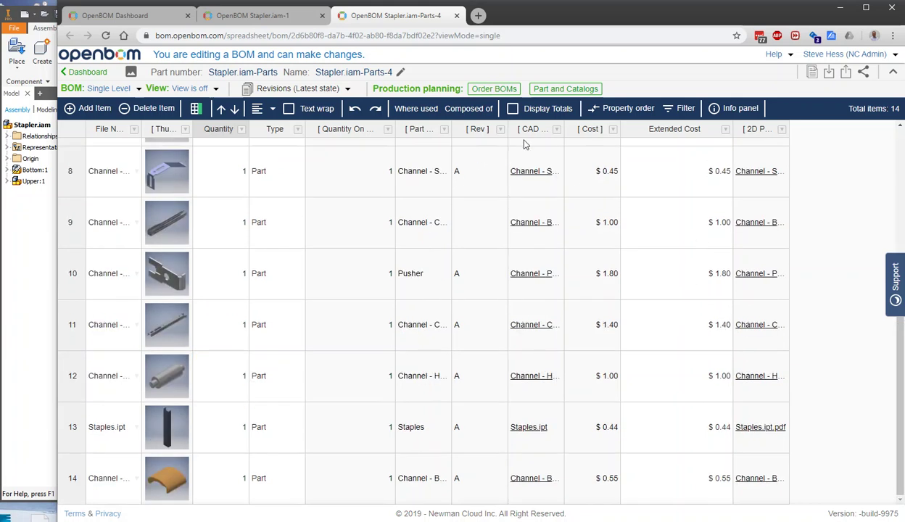
# Step: Show a totals row with Extended Cost rollup totaling $14.93, then update the part list
pyautogui.click(512, 109)
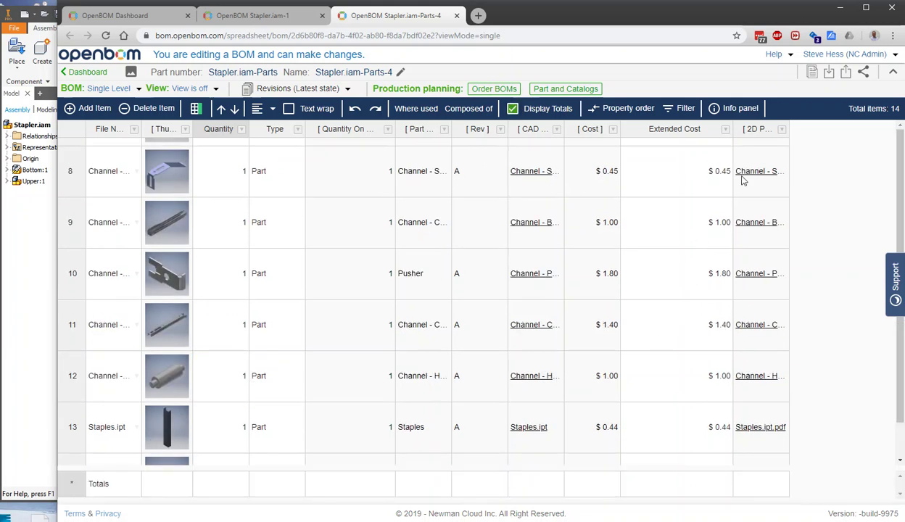
pyautogui.click(725, 128)
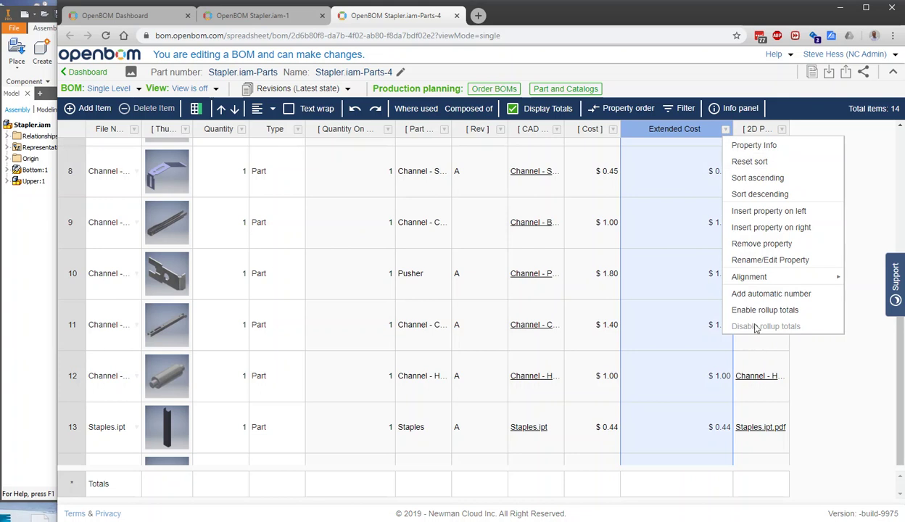
pyautogui.click(758, 310)
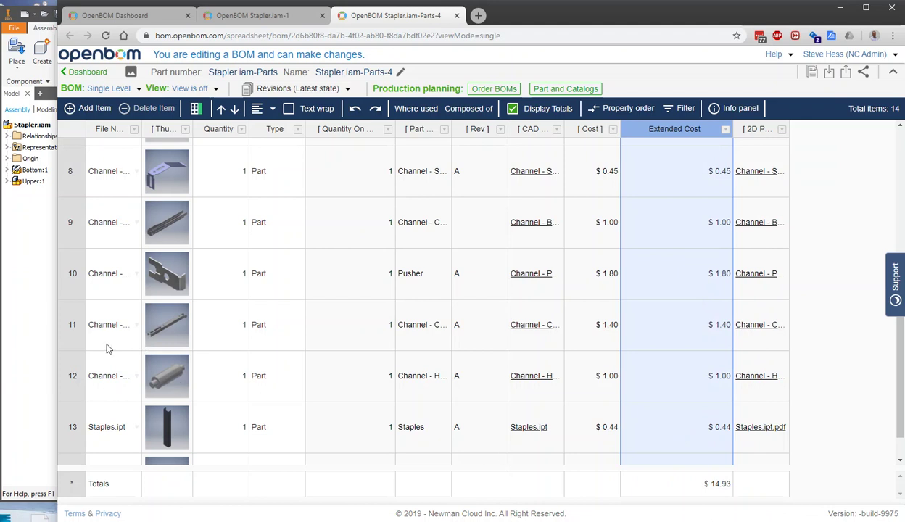
pyautogui.click(44, 306)
pyautogui.click(629, 322)
# Step: Check the BOM's link to the Stapler.iam-1 catalog, then switch back to Inventor
pyautogui.click(551, 92)
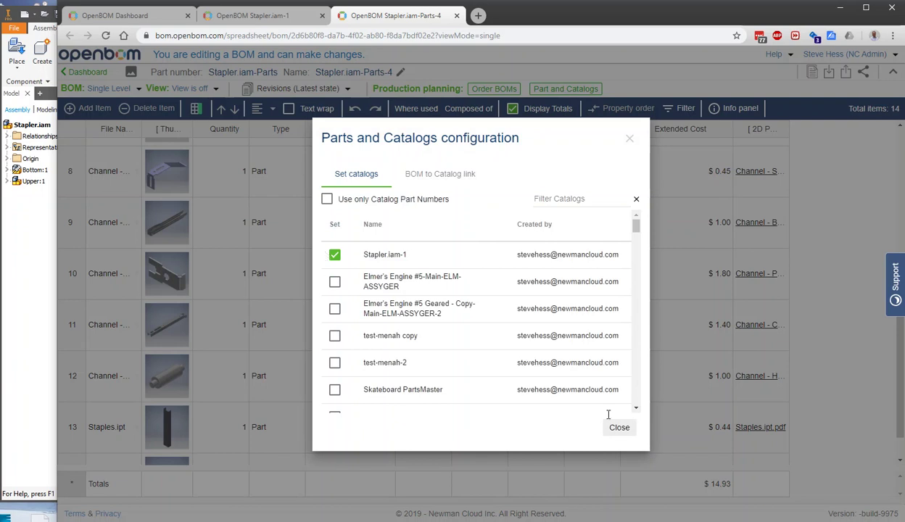
pyautogui.click(628, 429)
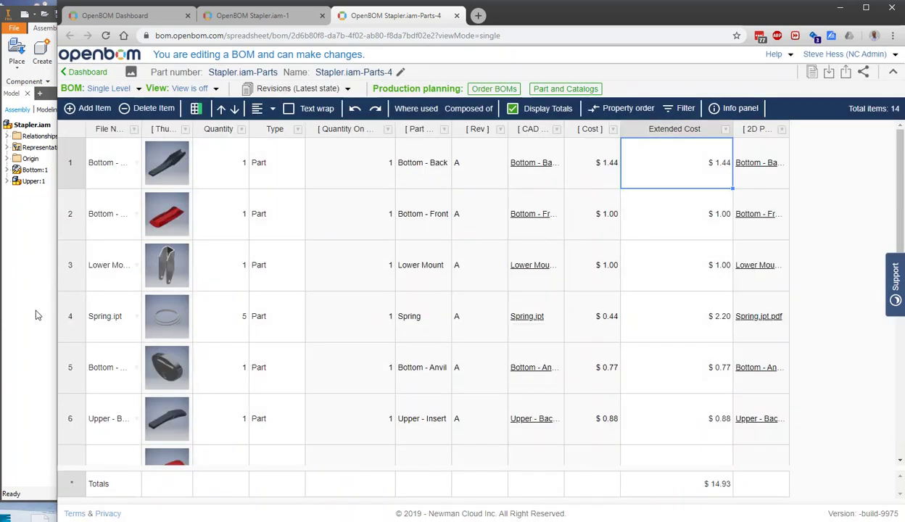
pyautogui.hotkey('alt', 'Tab')
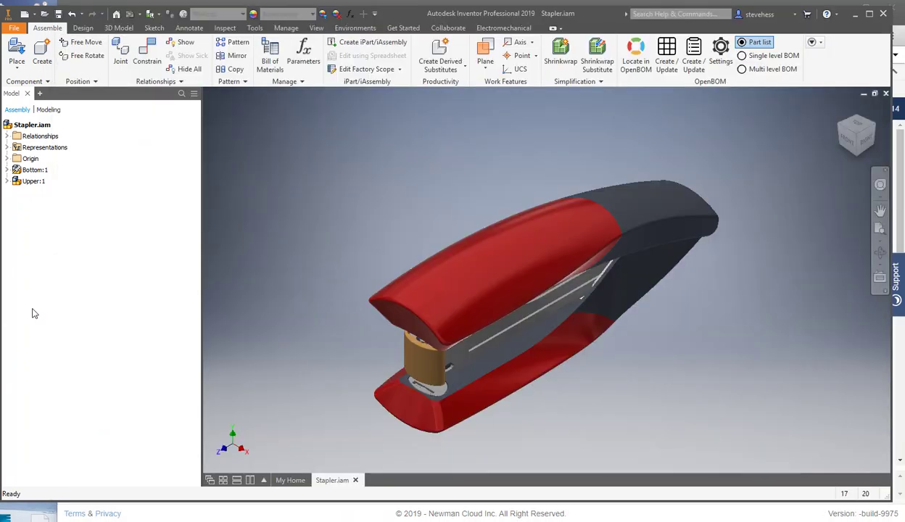